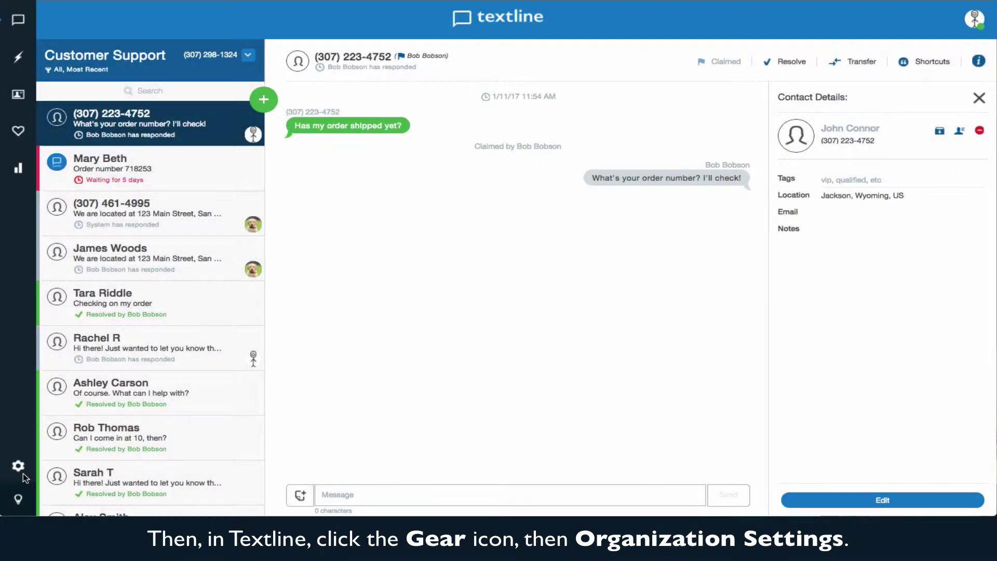
Open the settings menu from the gear icon in the bottom-left sidebar
left_click(22, 470)
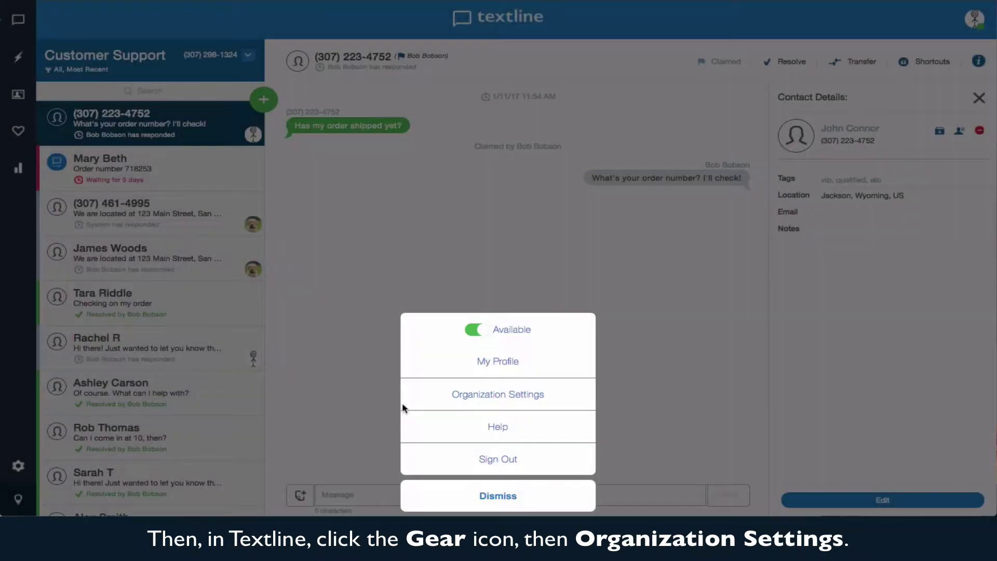
Go to Organization Settings, showing Textline HQ and the Customer Service department
left_click(413, 403)
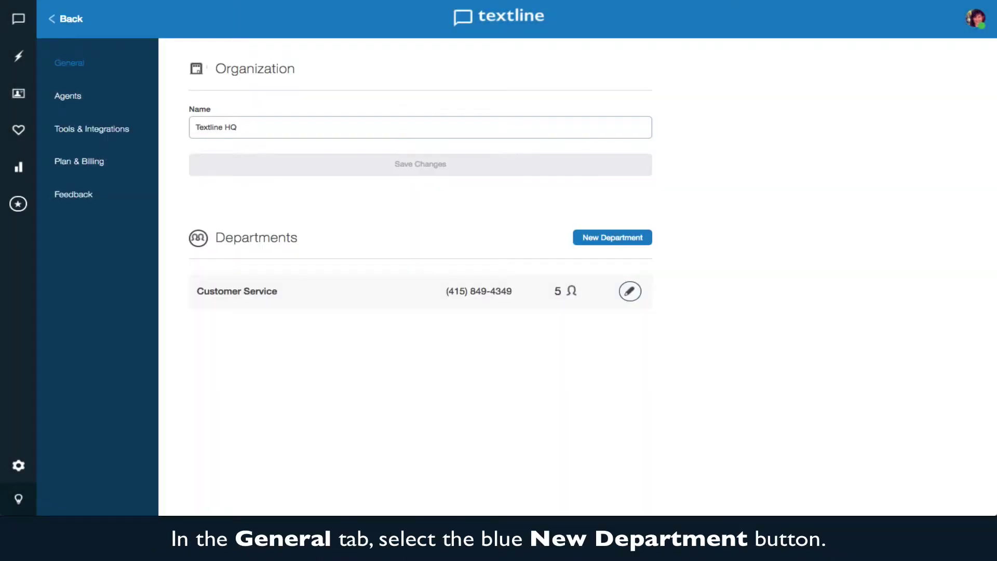